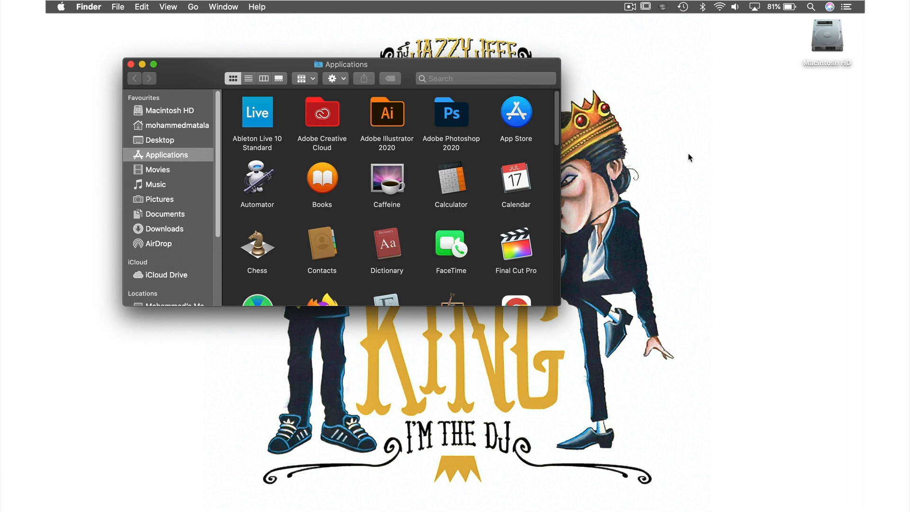
# - Find Image Capture in the Applications folder and launch it
pyautogui.scroll(-3, 414, 220)
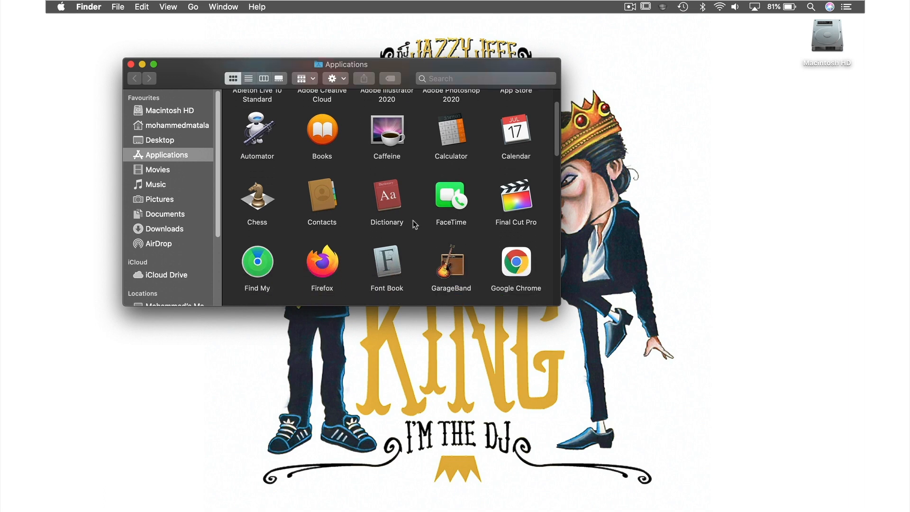
pyautogui.scroll(-5, 414, 220)
pyautogui.doubleClick(388, 221)
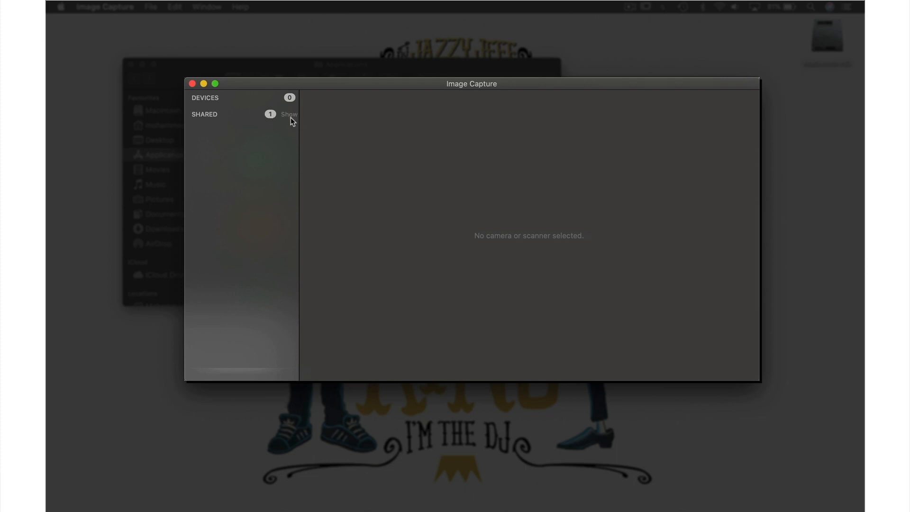
# - Select the shared EPSON XP-7100 Series scanner and show its detailed scan settings
pyautogui.click(290, 116)
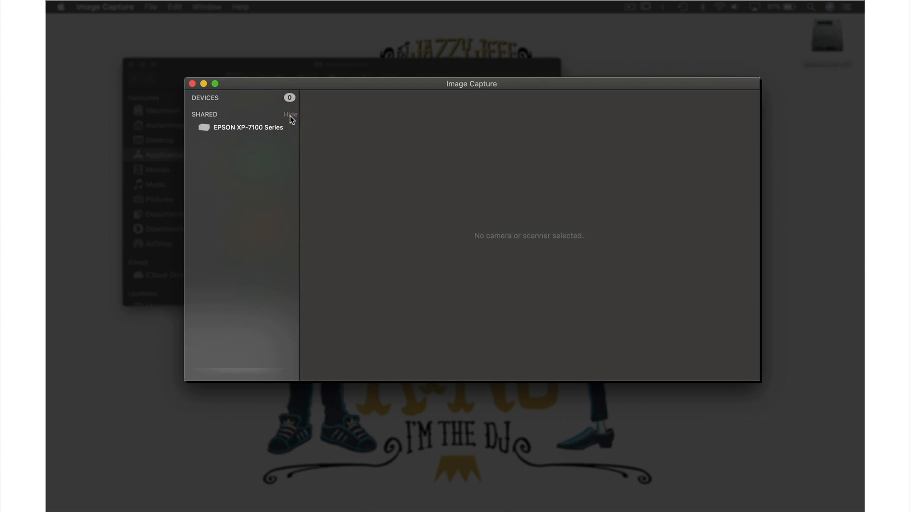
pyautogui.click(269, 126)
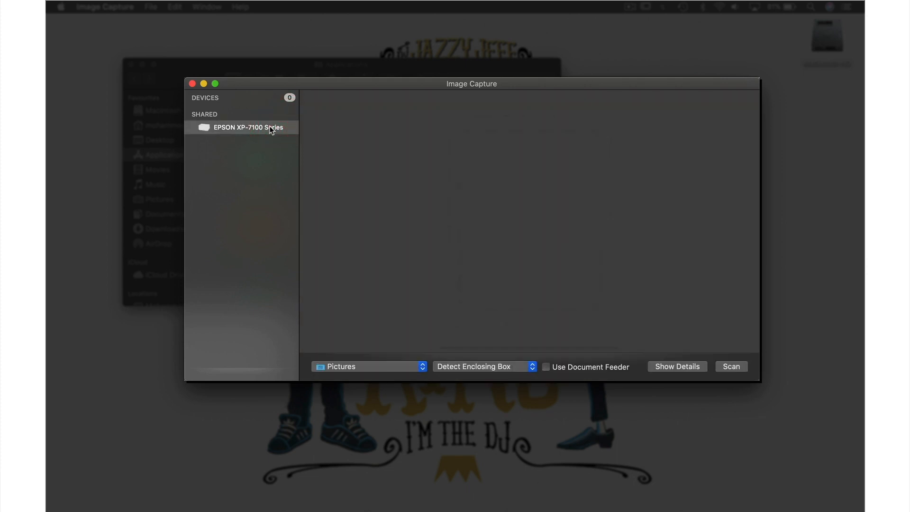
pyautogui.click(687, 365)
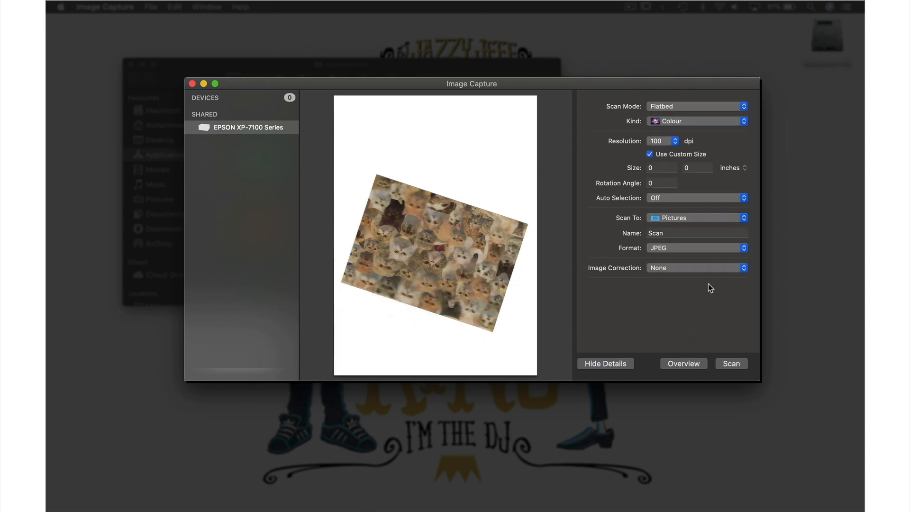
# - Keep the scan mode on Flatbed and the kind on Colour, and set the resolution to 200 dpi
pyautogui.click(746, 106)
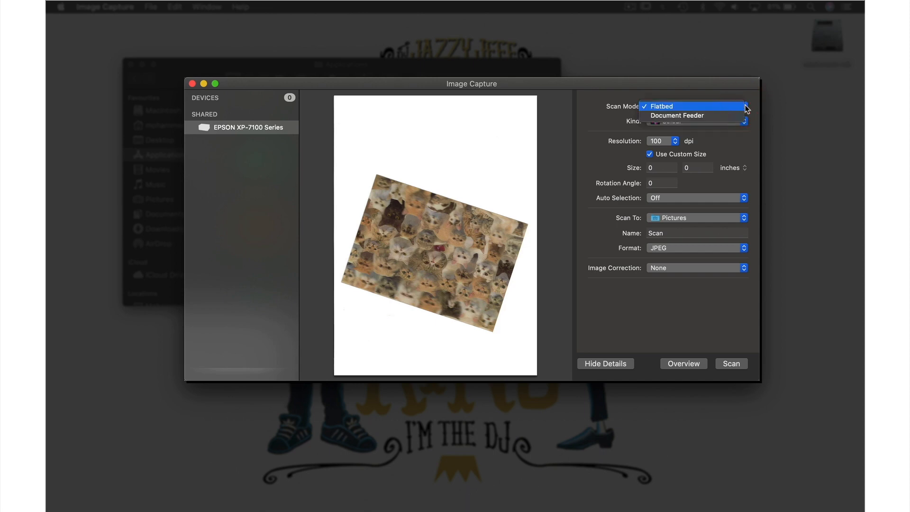
pyautogui.click(755, 116)
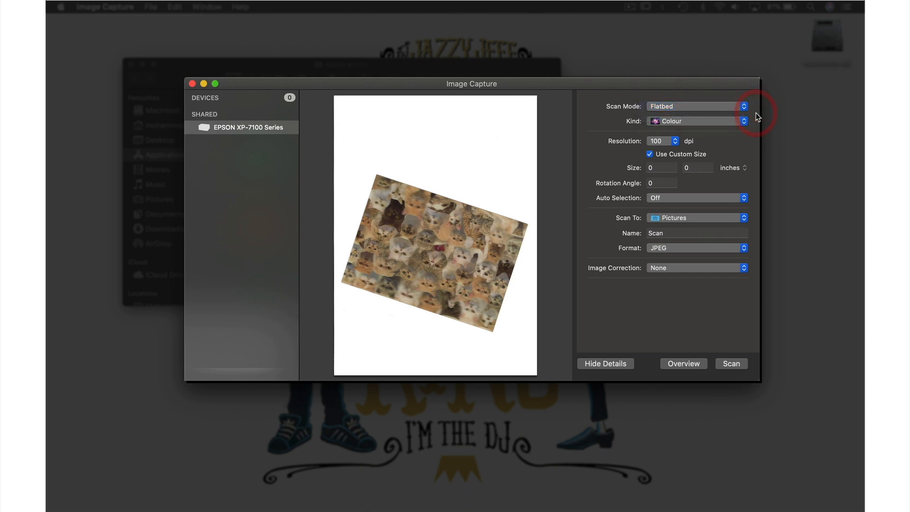
pyautogui.click(746, 122)
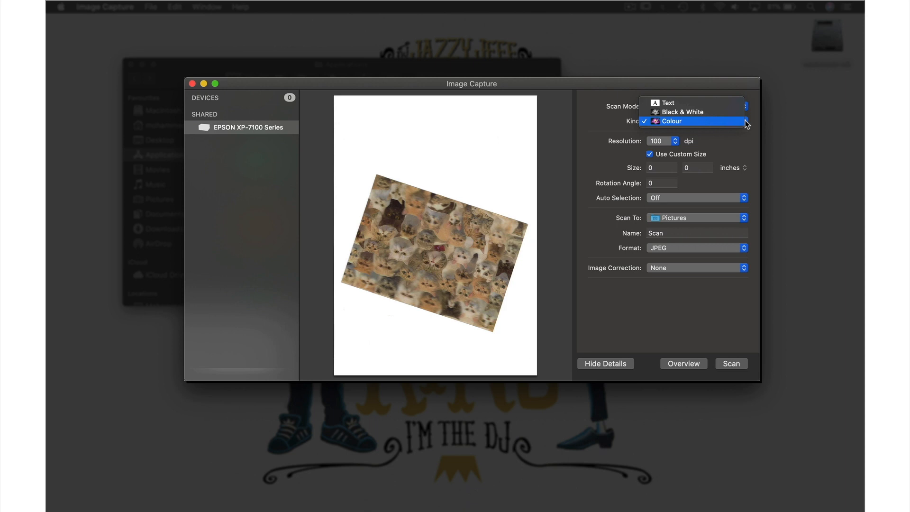
pyautogui.click(752, 123)
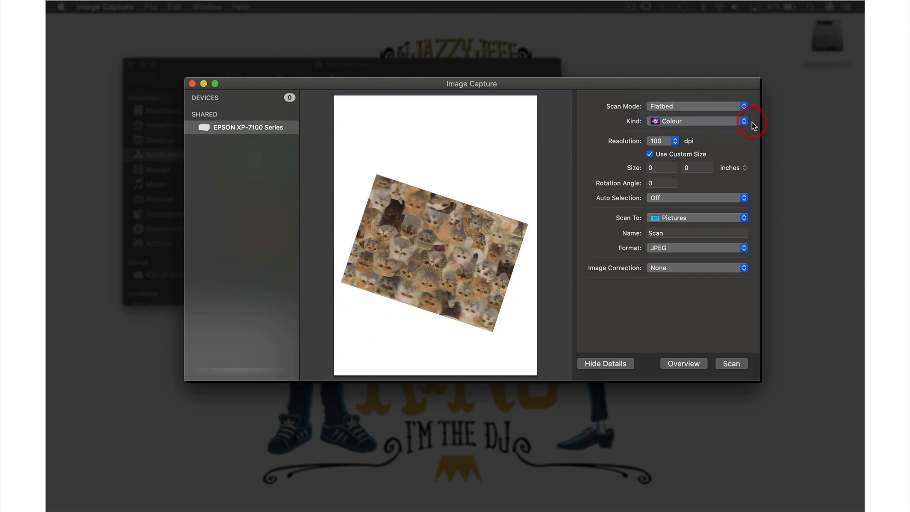
pyautogui.click(676, 141)
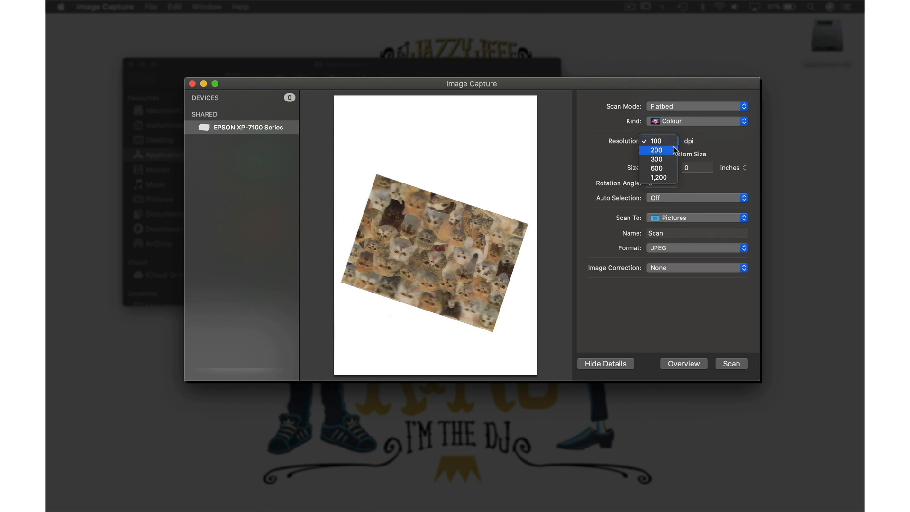
pyautogui.click(674, 149)
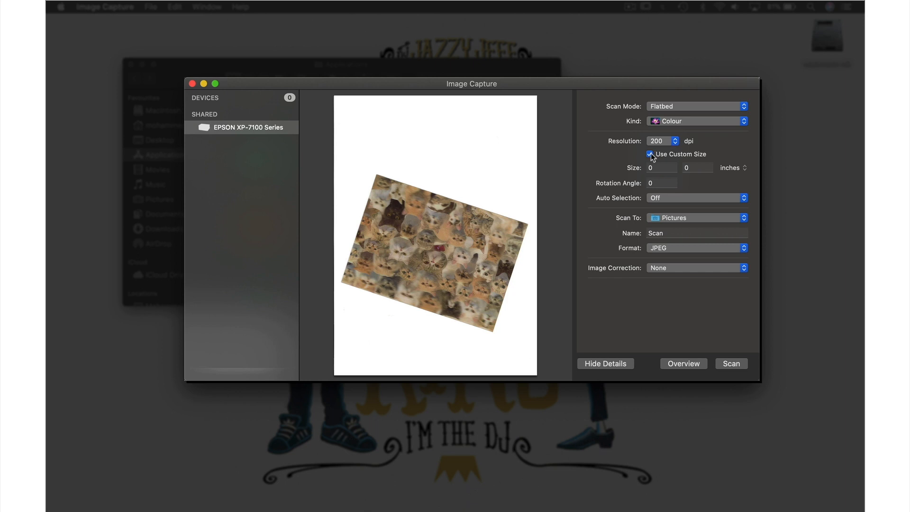
# - Turn off the custom size to view the preset paper sizes, and turn the custom size back on
pyautogui.click(656, 155)
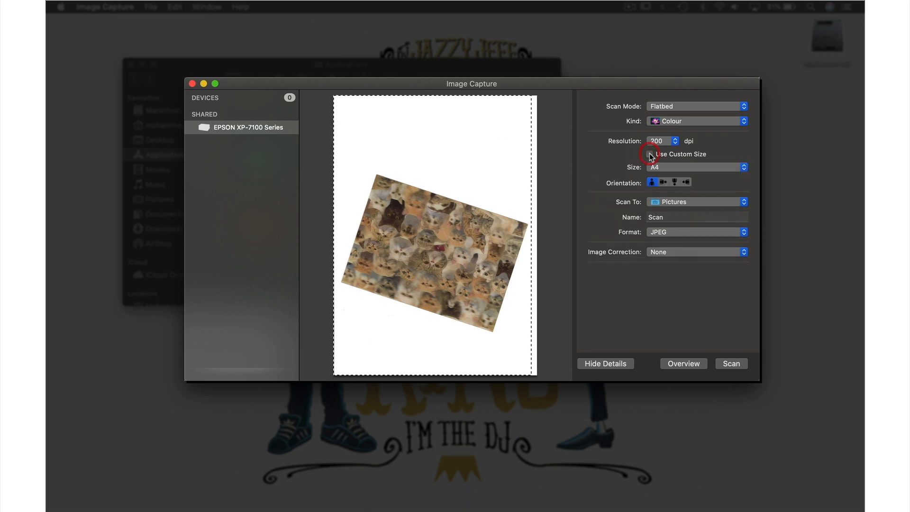
pyautogui.click(744, 168)
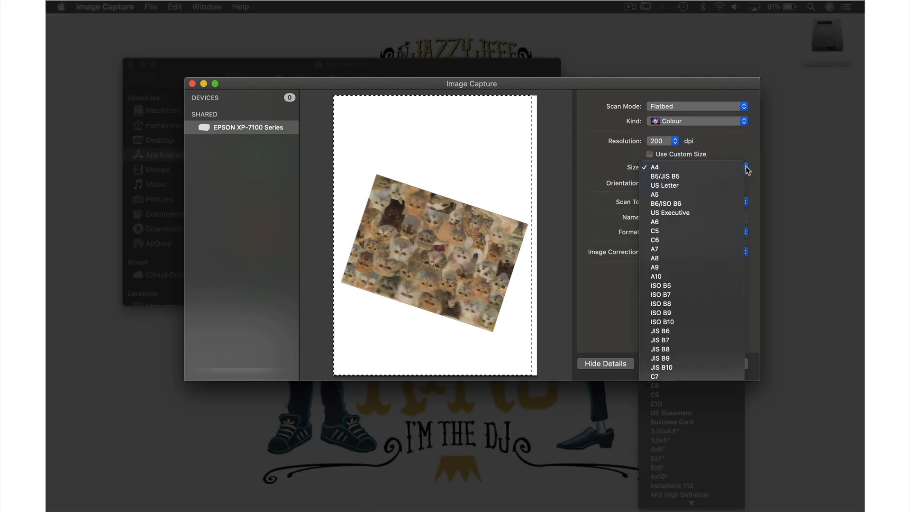
pyautogui.click(751, 170)
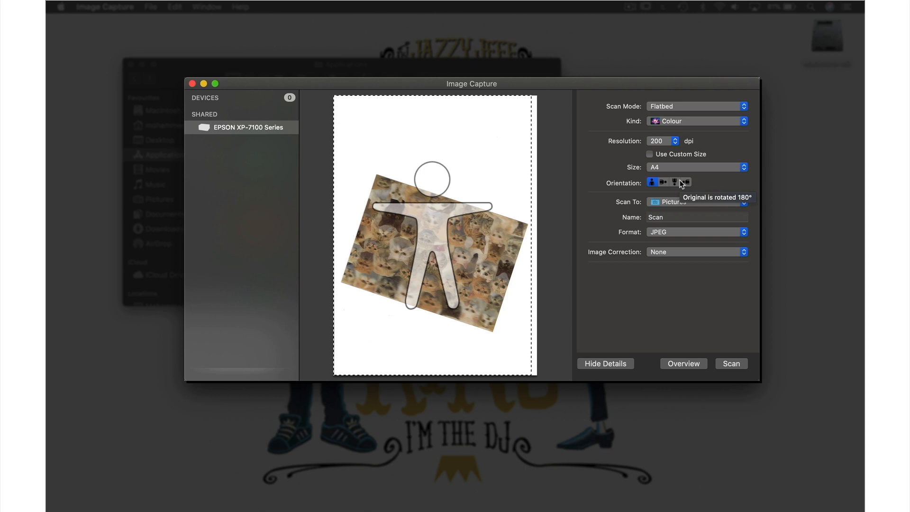
pyautogui.click(650, 154)
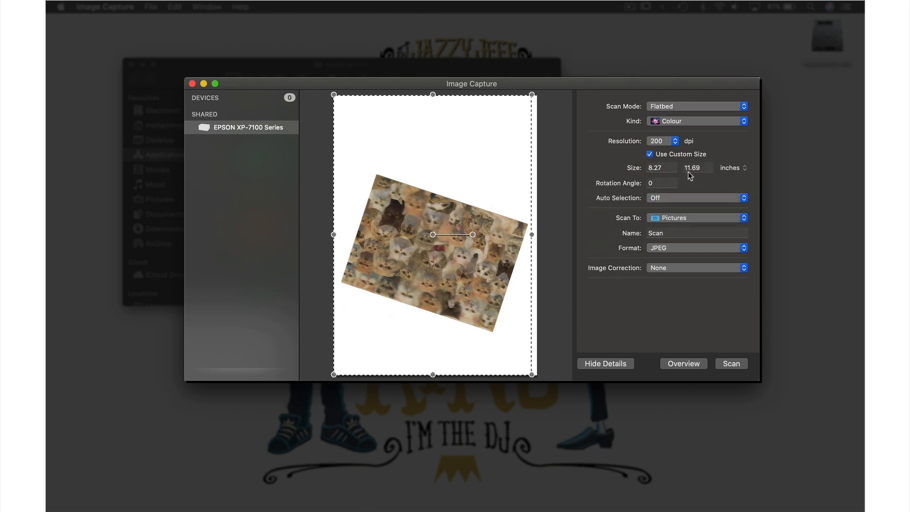
# - Set auto selection to Detect Enclosing Box and rotate the selection box to about 162.6° to line up with the tilted picture
pyautogui.click(733, 198)
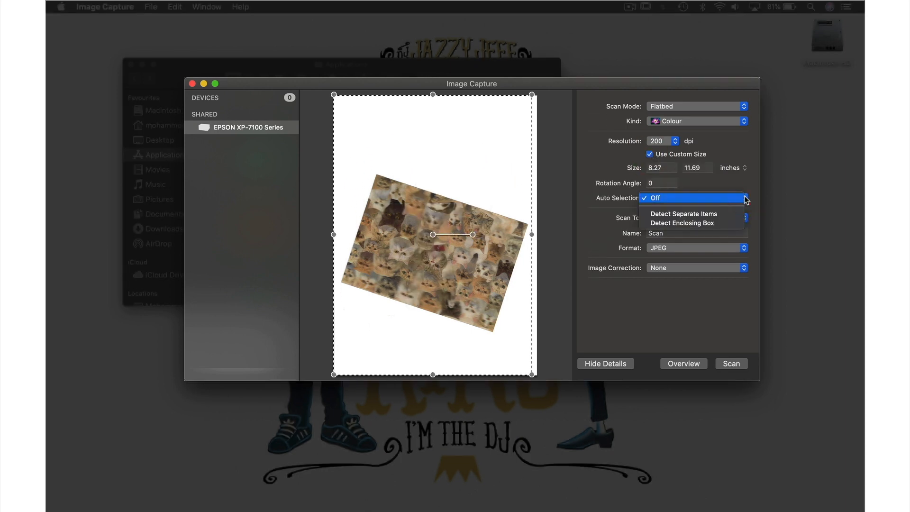
pyautogui.click(711, 223)
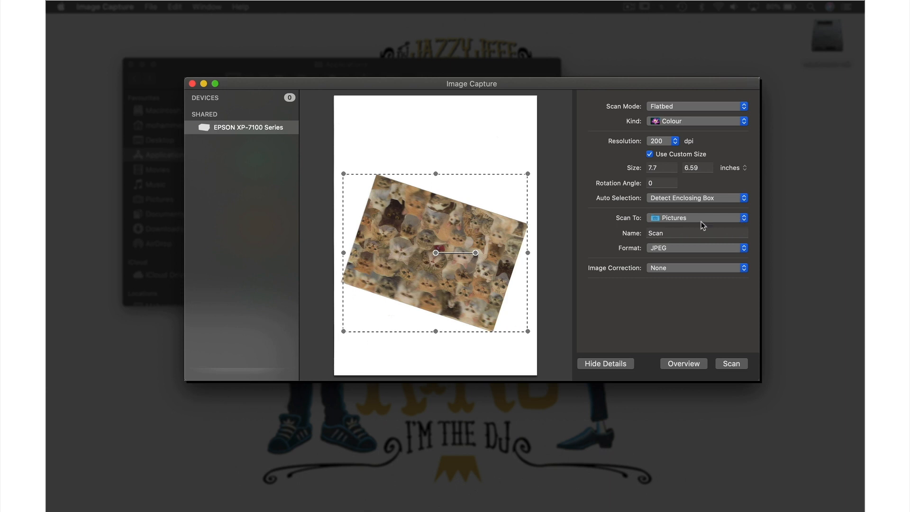
pyautogui.click(476, 253)
pyautogui.moveTo(476, 253); pyautogui.dragTo(385, 240)
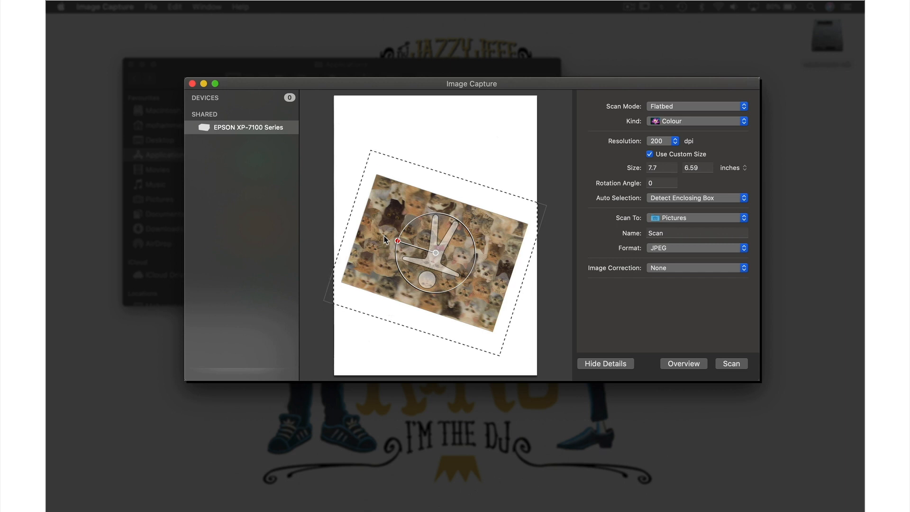
pyautogui.moveTo(384, 236); pyautogui.dragTo(384, 236)
# - Shrink the selection to about 7 by 5.07 inches around the picture and fine-tune its rotation to about 161.9°
pyautogui.moveTo(457, 179); pyautogui.dragTo(454, 196)
pyautogui.moveTo(412, 328); pyautogui.dragTo(414, 311)
pyautogui.moveTo(525, 284); pyautogui.dragTo(512, 280)
pyautogui.moveTo(350, 224); pyautogui.dragTo(357, 229)
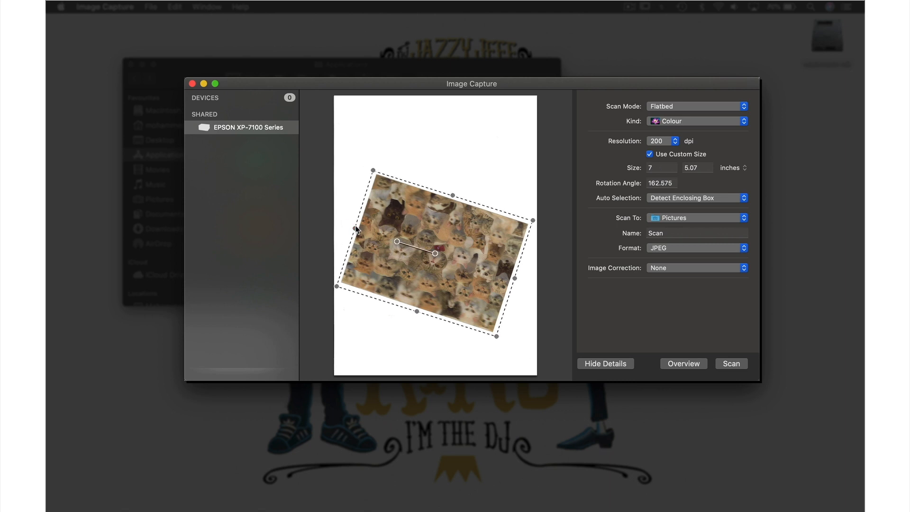
pyautogui.moveTo(397, 242); pyautogui.dragTo(398, 243)
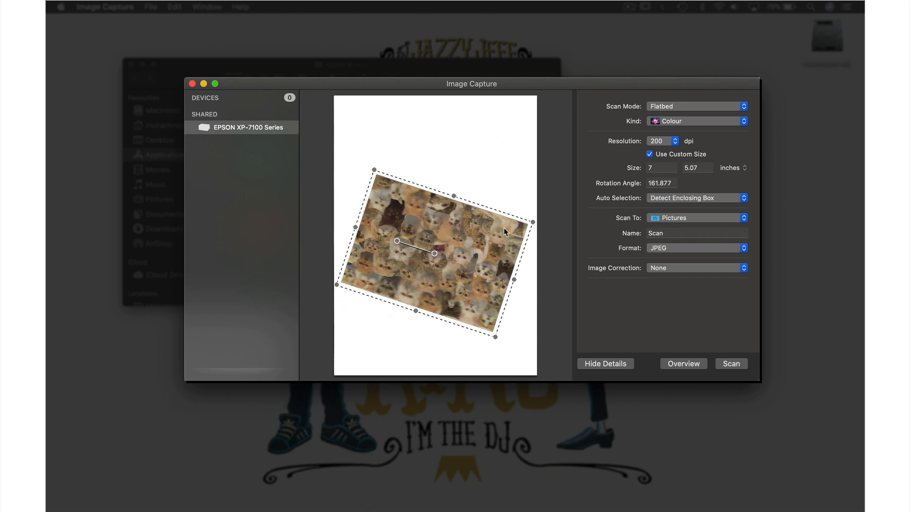
# - Set the scan destination to Desktop, the format to PNG and the image correction to Manual
pyautogui.click(745, 219)
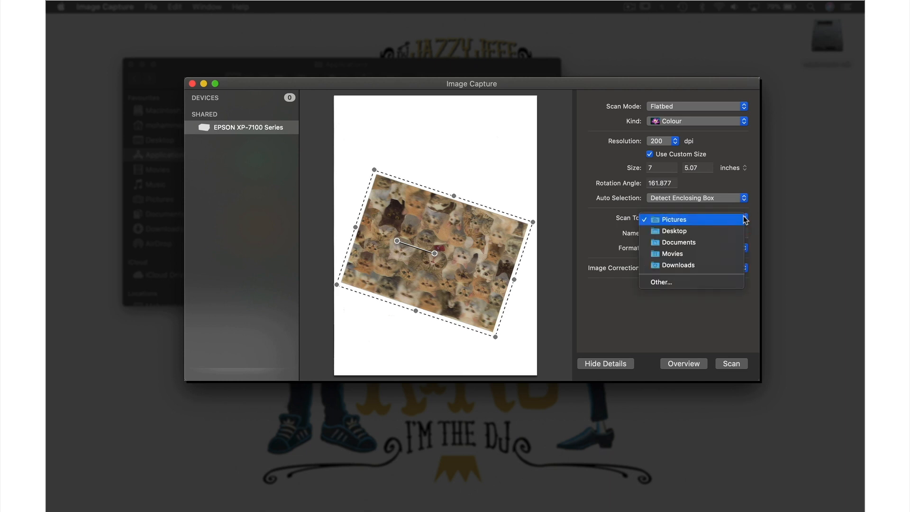
pyautogui.click(744, 232)
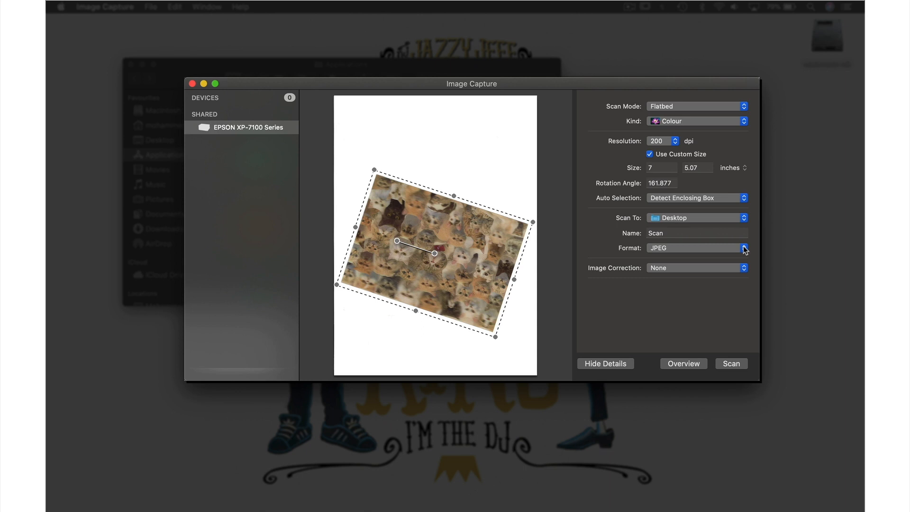
pyautogui.click(744, 248)
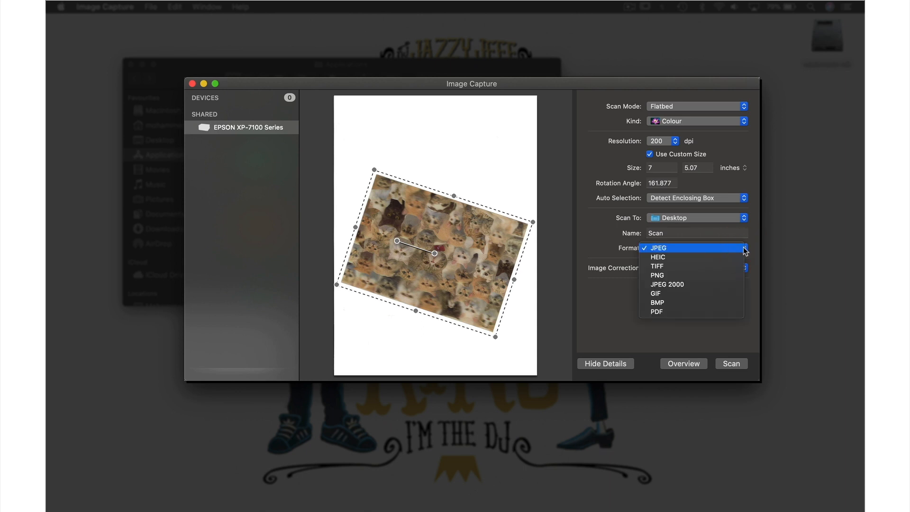
pyautogui.click(742, 275)
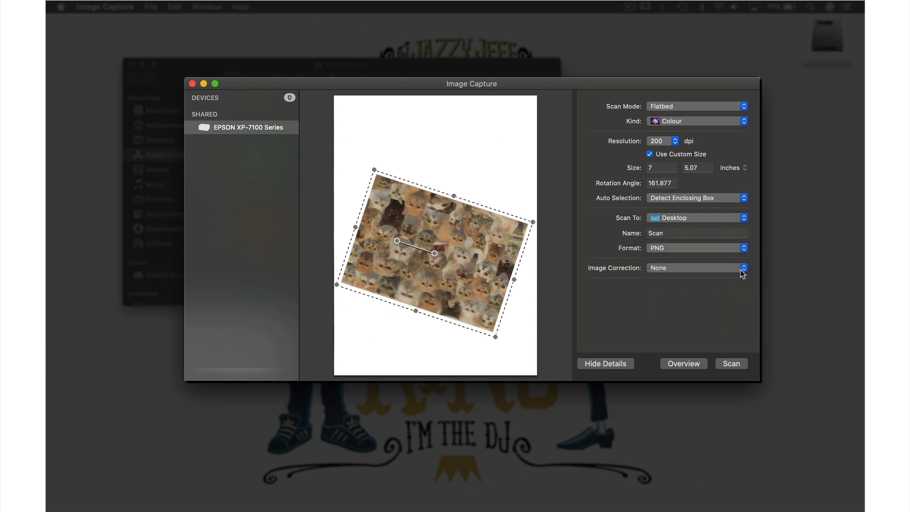
pyautogui.click(744, 268)
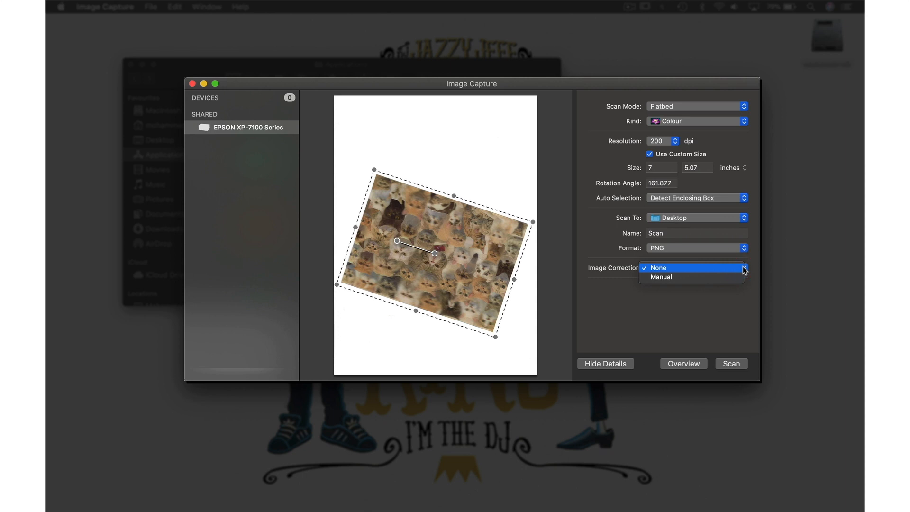
pyautogui.click(743, 279)
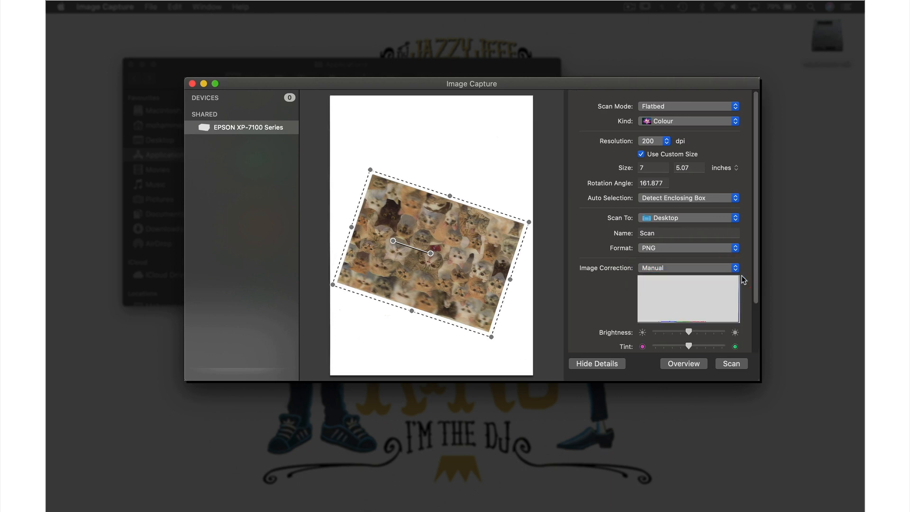
# - Try different brightness, tint, temperature and saturation corrections on the preview, and restore the defaults
pyautogui.scroll(-3, 743, 279)
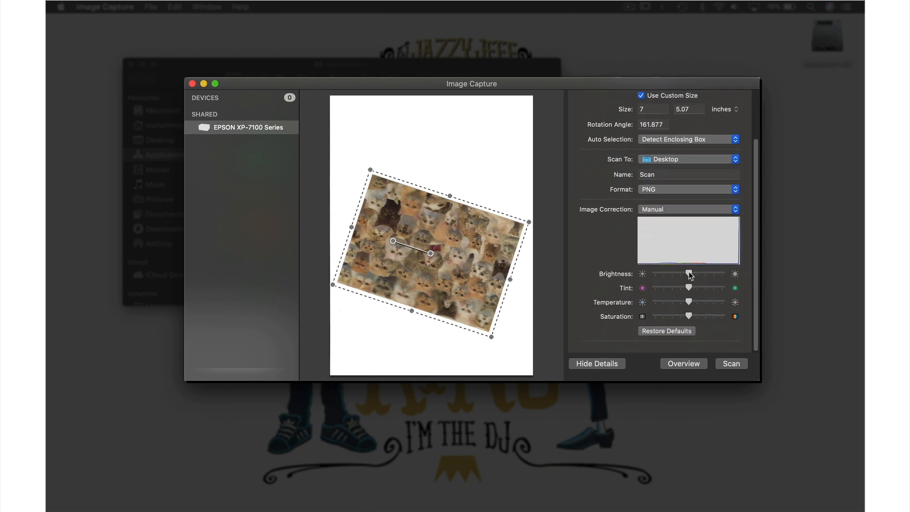
pyautogui.moveTo(689, 274); pyautogui.dragTo(703, 317)
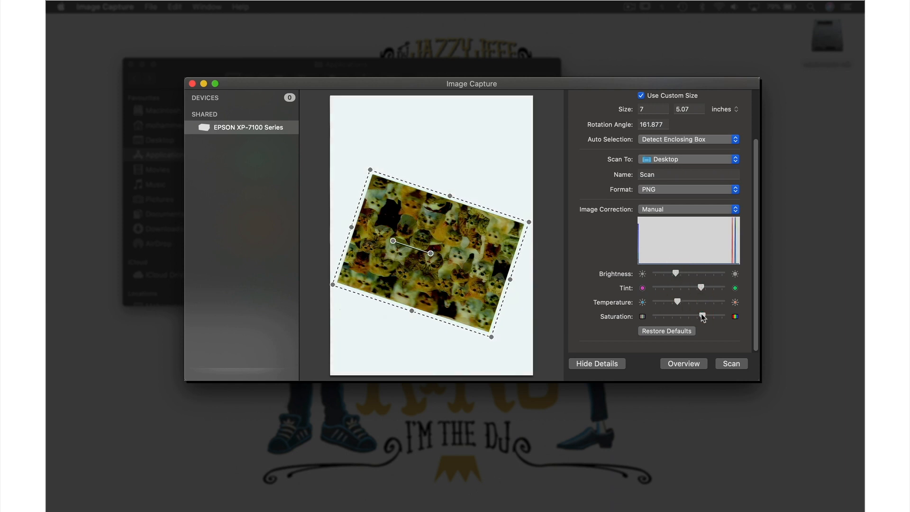
pyautogui.click(691, 332)
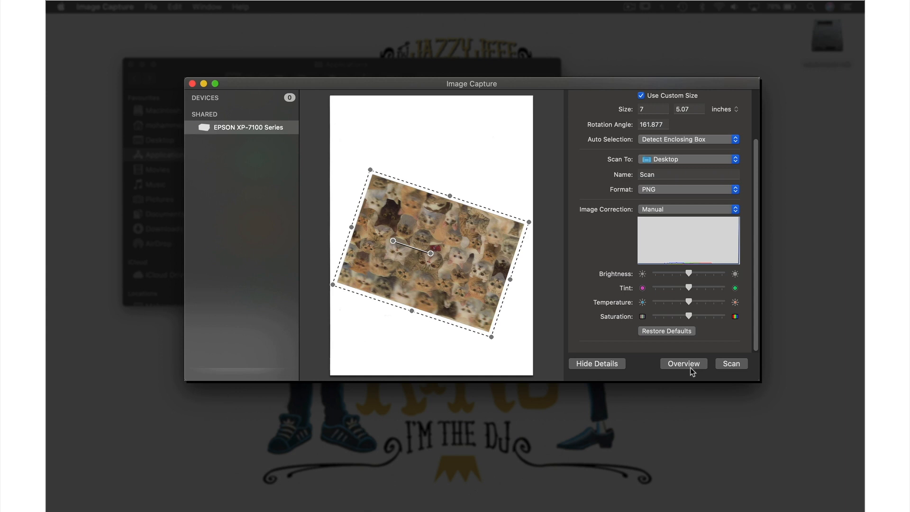
# - Scan the selected picture, and open Scan.png from the desktop to check it before closing it
pyautogui.click(728, 365)
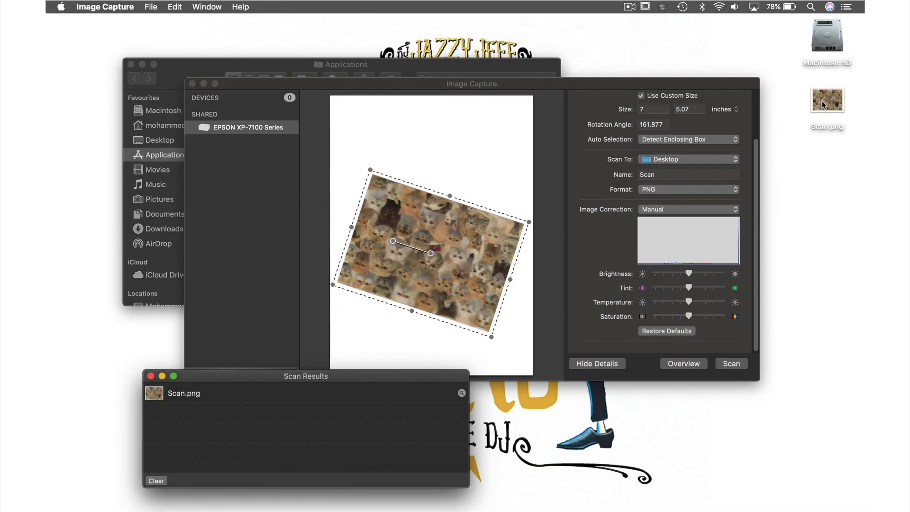
pyautogui.click(824, 106)
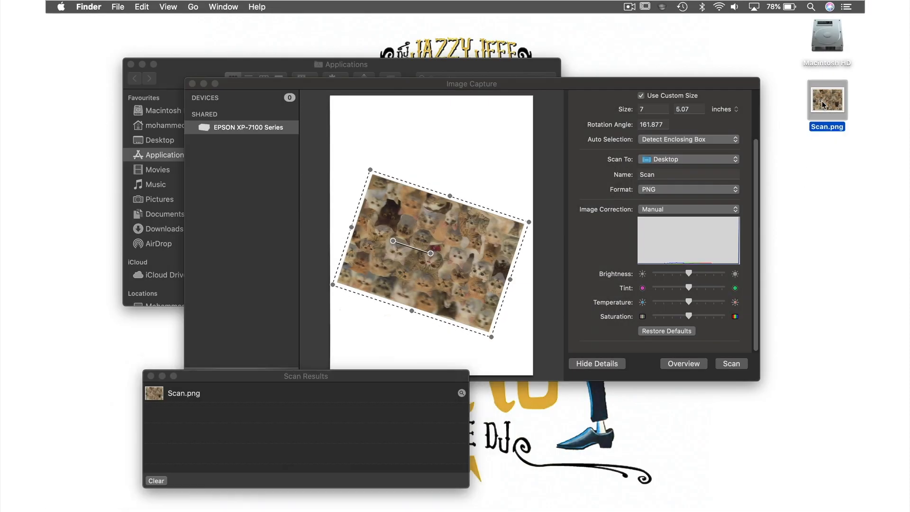
pyautogui.doubleClick(824, 105)
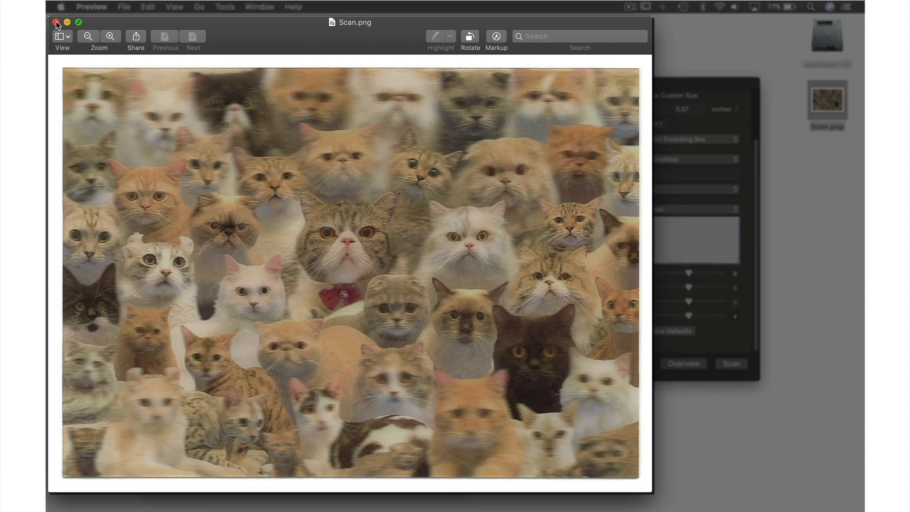
pyautogui.click(56, 22)
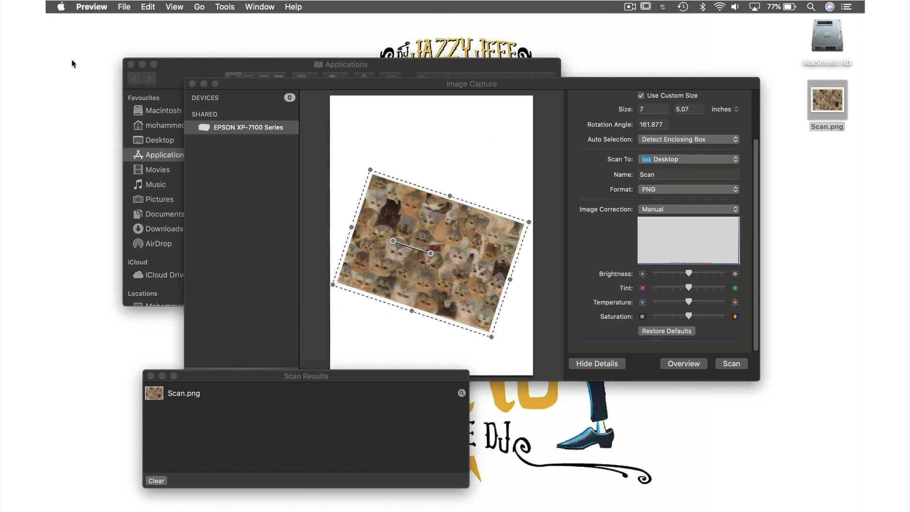
# - Open Scan.png from the scan results list
pyautogui.click(156, 394)
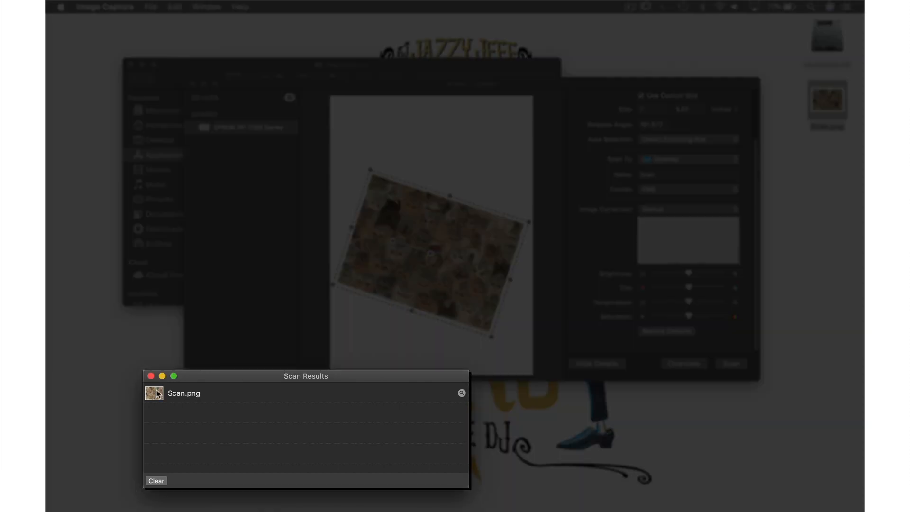
pyautogui.click(157, 394)
pyautogui.doubleClick(157, 394)
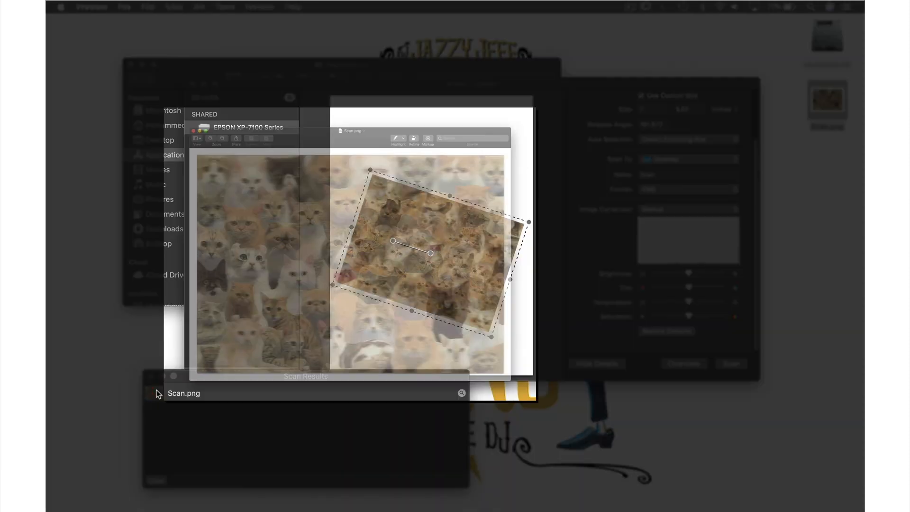